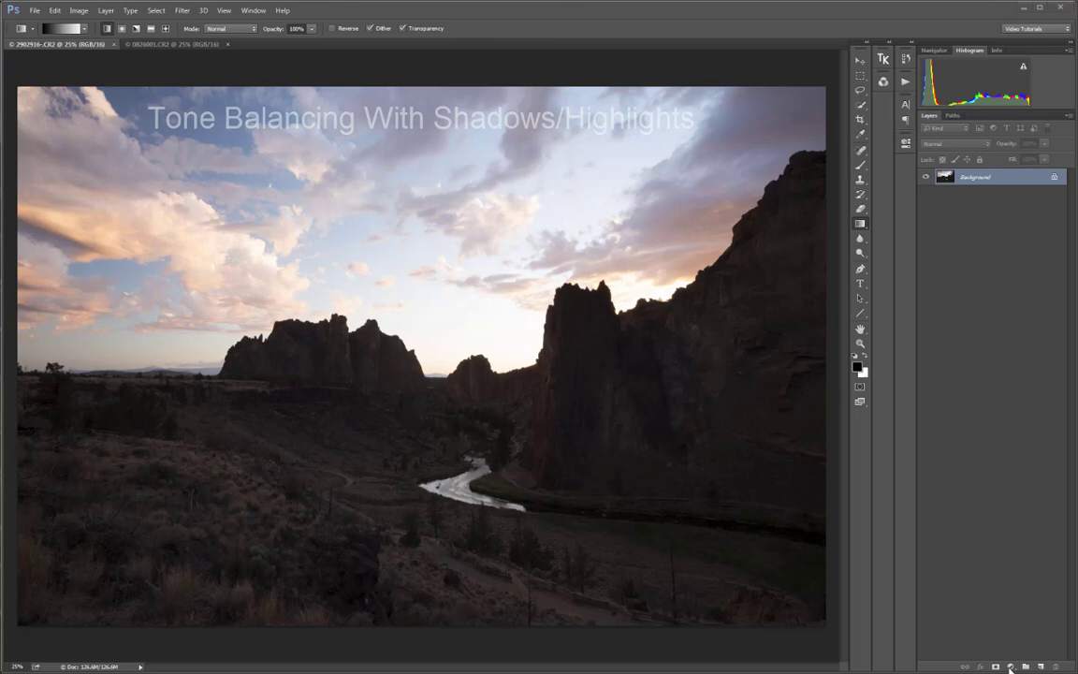
Browse the new adjustment layer and image Adjustments menus without choosing anything.
{"action": "left_click", "coordinate": [1010, 666]}
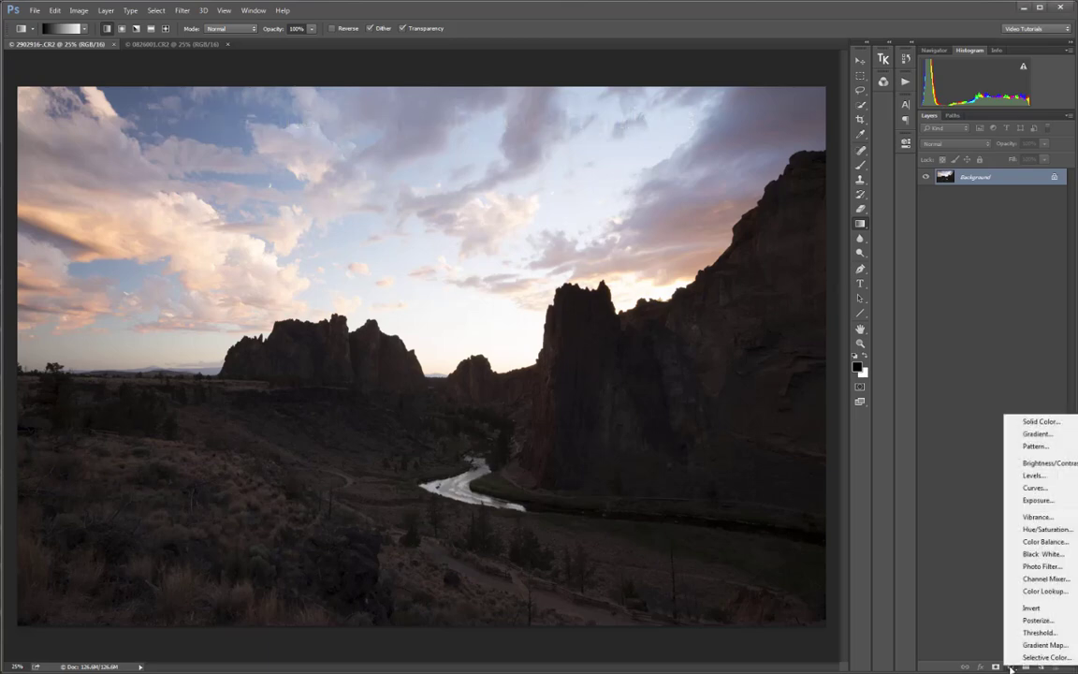
{"action": "left_click", "coordinate": [1010, 666]}
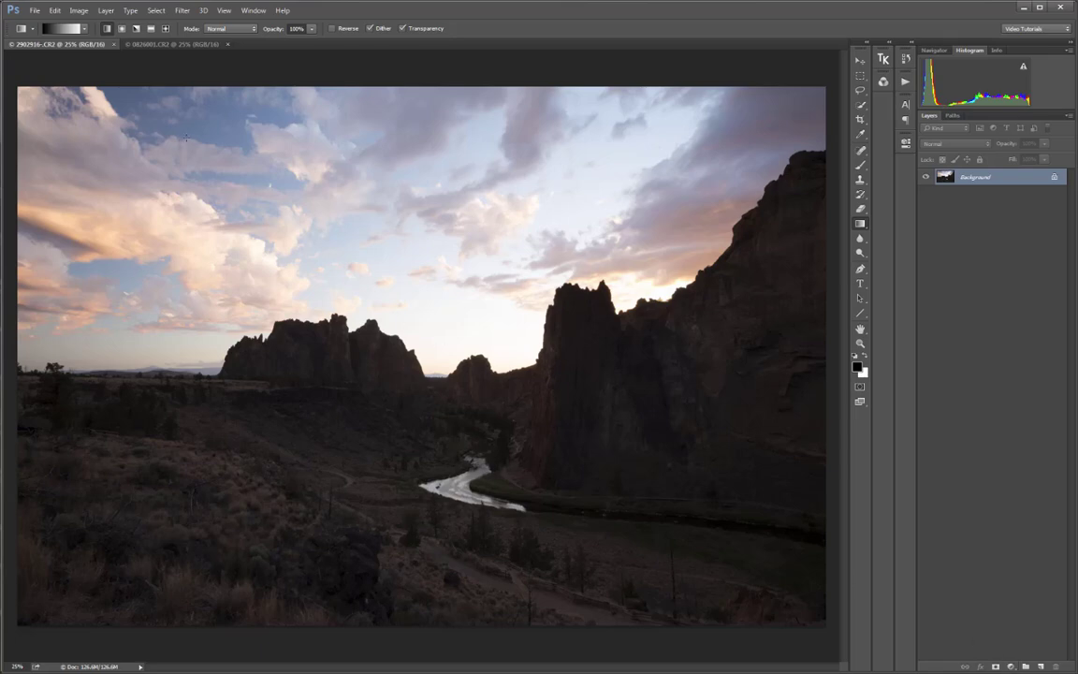
{"action": "left_click", "coordinate": [79, 11]}
{"action": "mouse_move", "coordinate": [89, 41]}
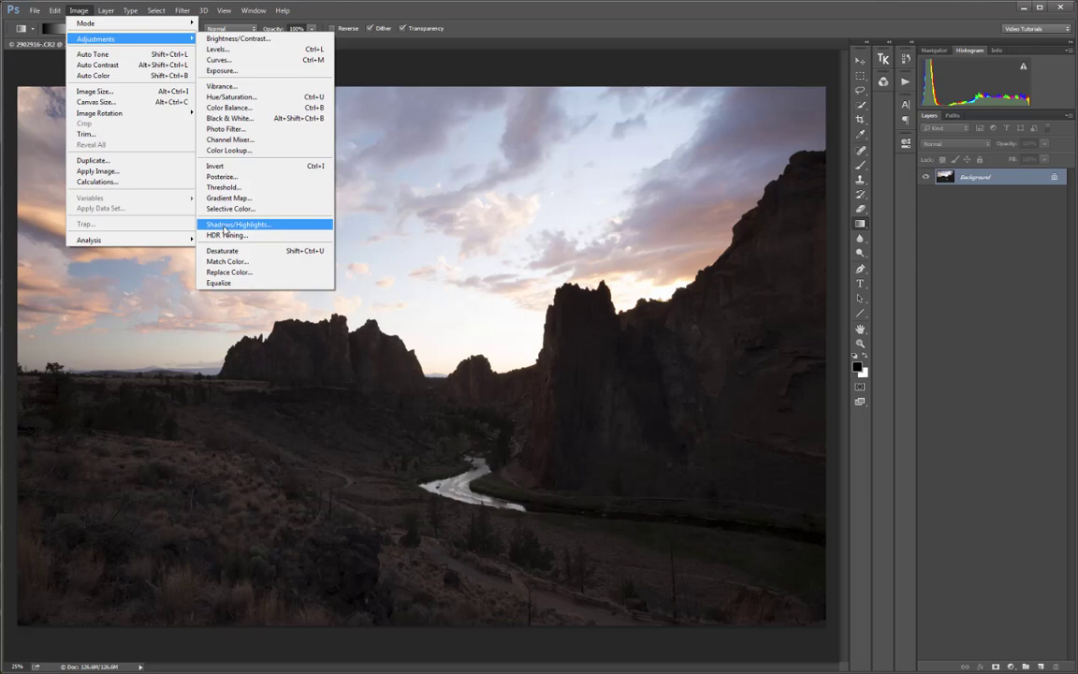
{"action": "left_click", "coordinate": [564, 37]}
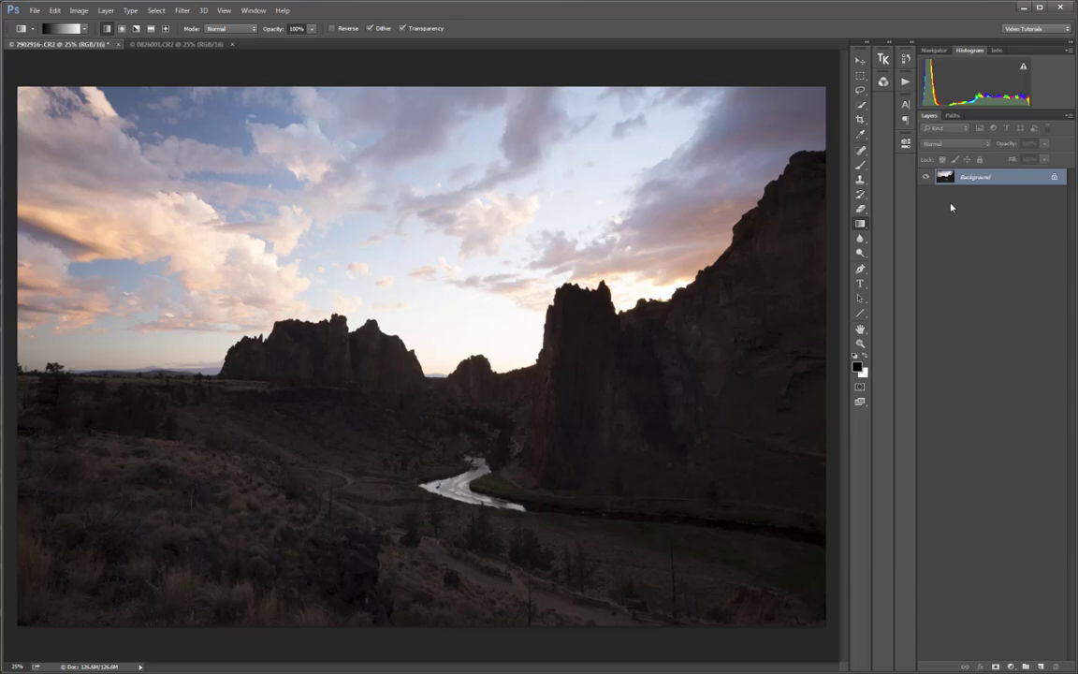
Duplicate the Background to Layer 1 with Ctrl+J and convert it to a smart object.
{"action": "key", "text": "ctrl+j"}
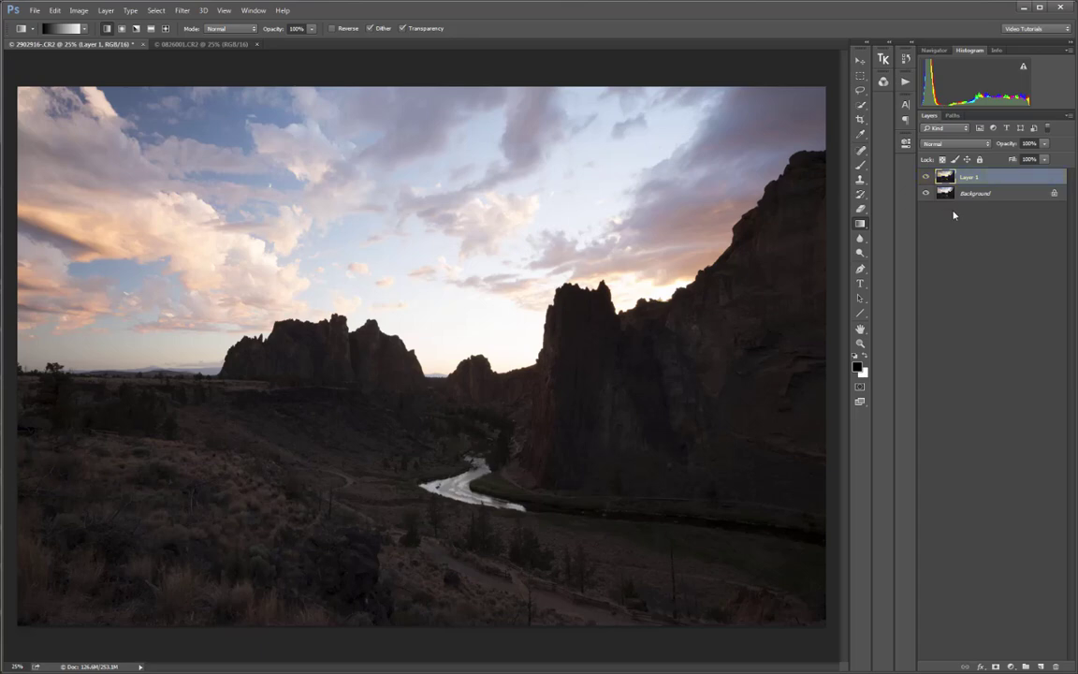
{"action": "right_click", "coordinate": [993, 179]}
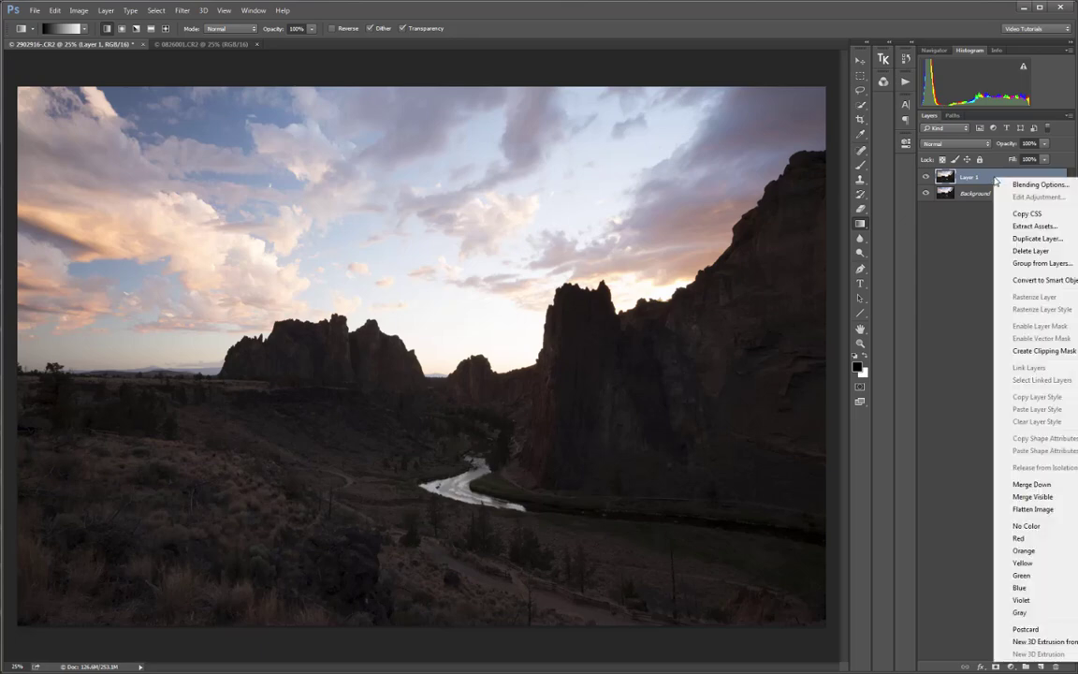
{"action": "left_click", "coordinate": [1025, 281]}
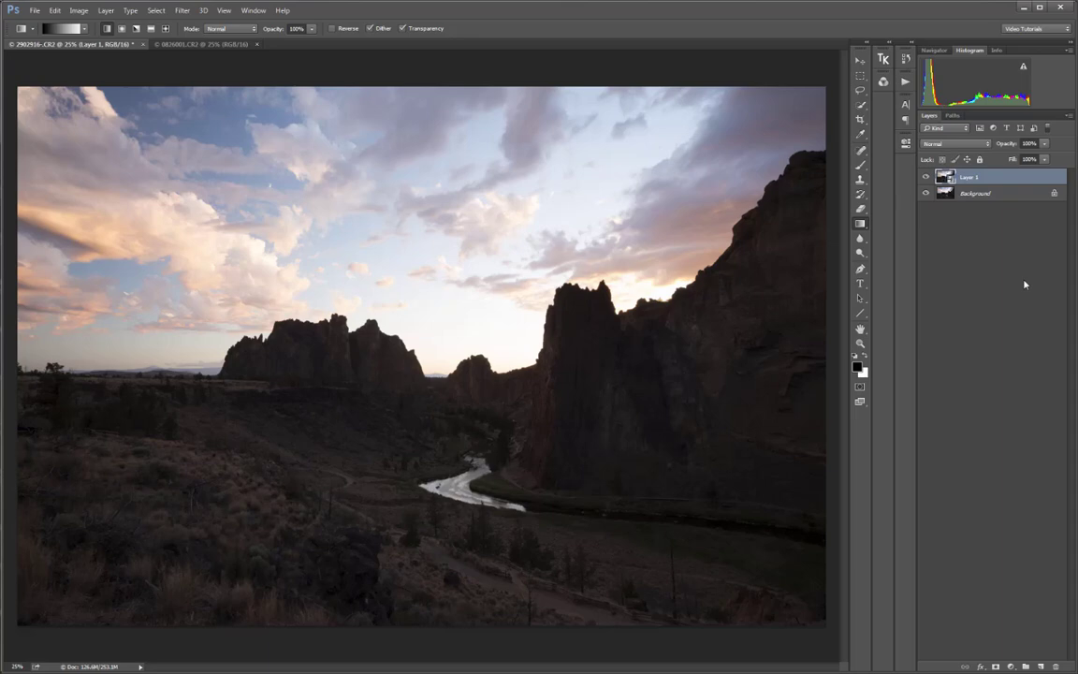
Apply Shadows/Highlights to Layer 1 as a smart filter, then reopen its settings.
{"action": "left_click", "coordinate": [83, 13]}
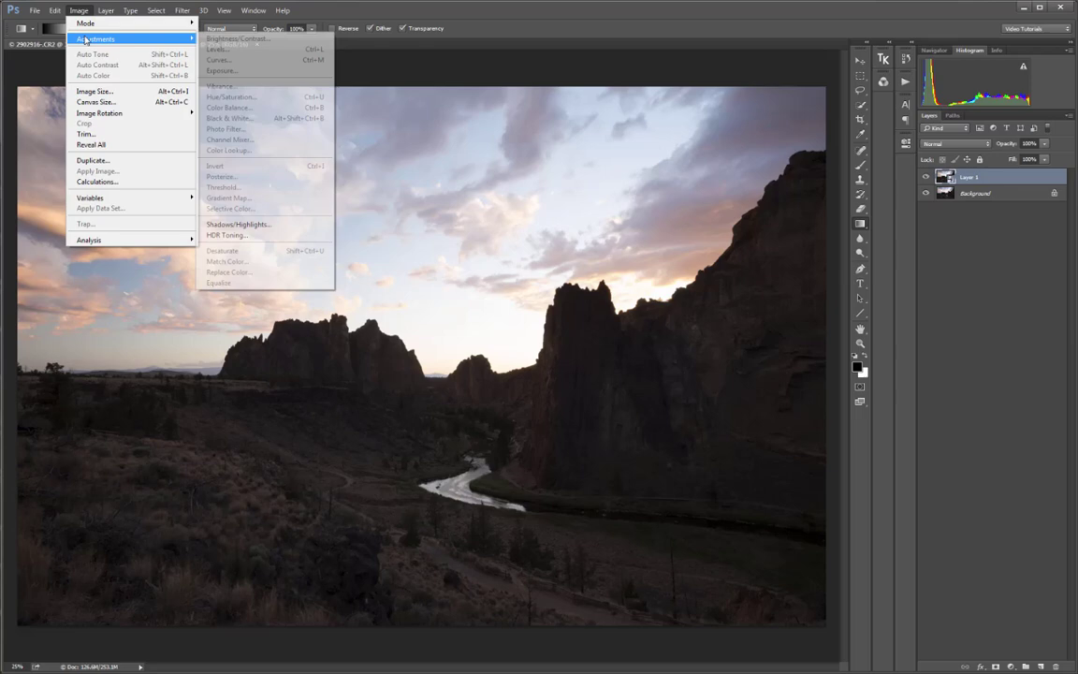
{"action": "left_click", "coordinate": [229, 225]}
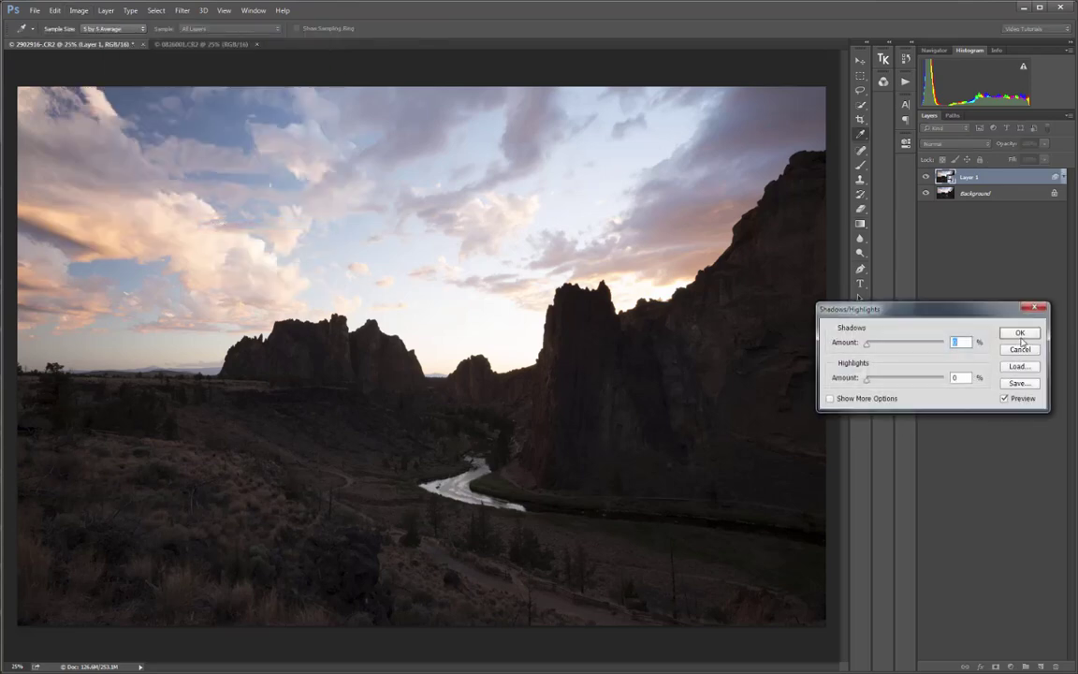
{"action": "left_click", "coordinate": [1019, 335]}
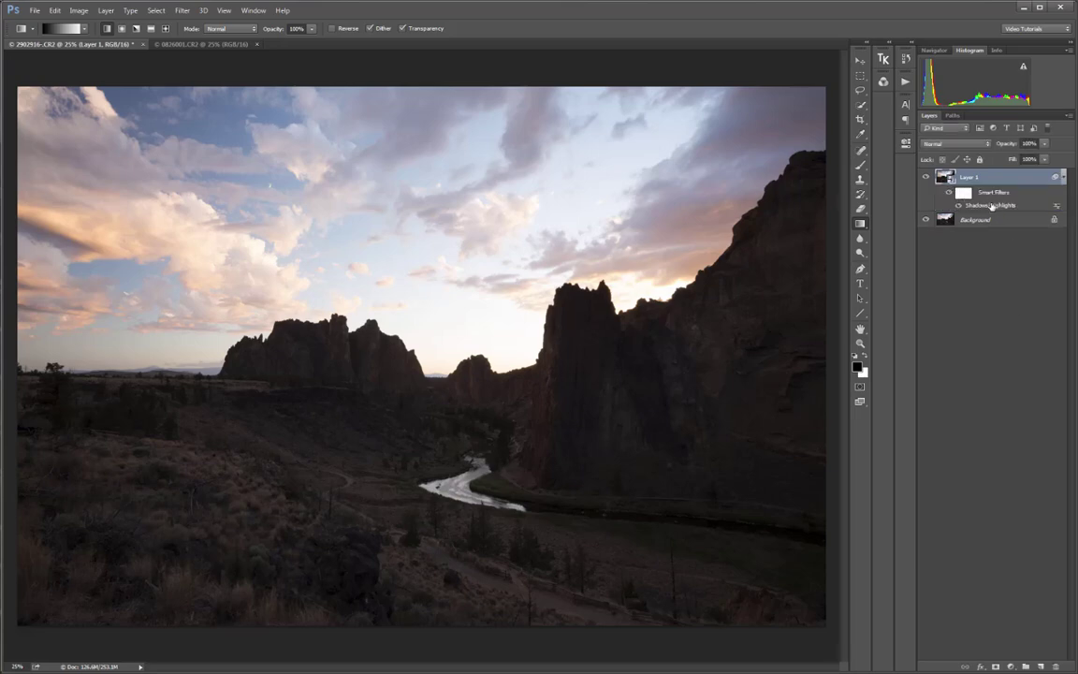
{"action": "double_click", "coordinate": [985, 206]}
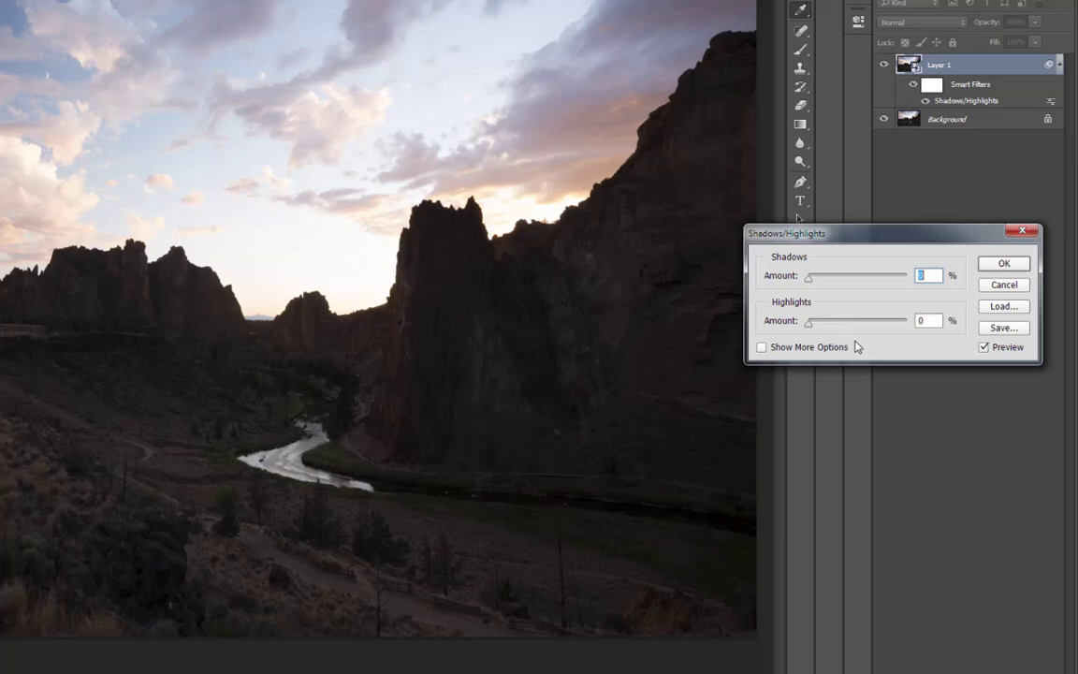
Turn on Show More Options to expose the Tone, Radius and Adjustments controls.
{"action": "left_click", "coordinate": [761, 348]}
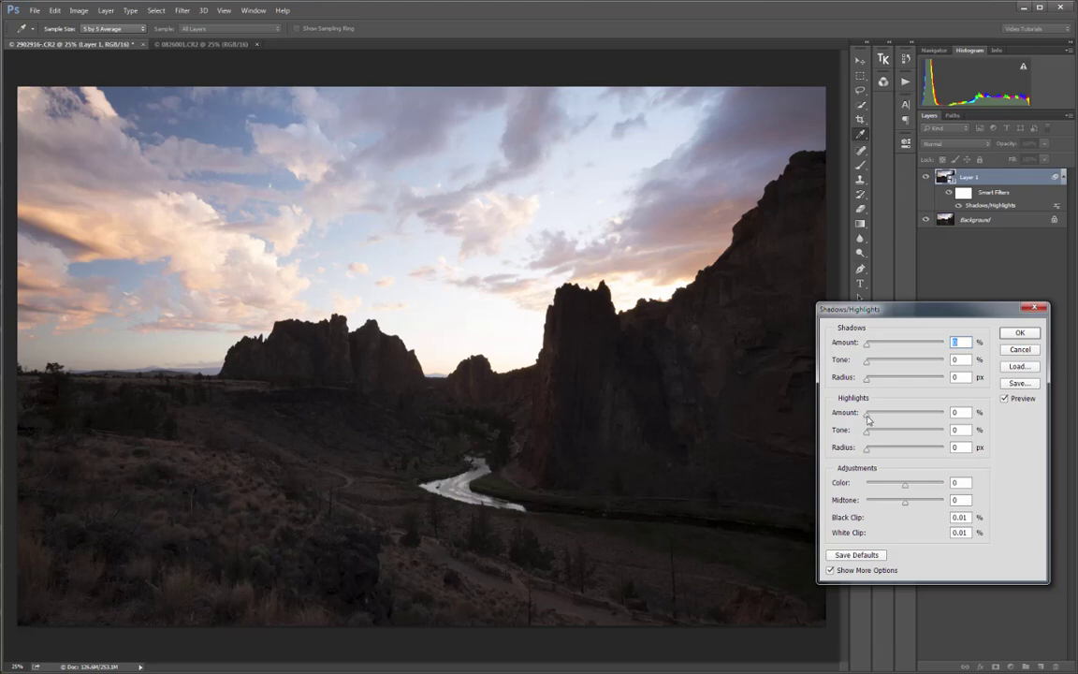
Set Highlights Amount to 36%, Tone to 42 and Radius to about 169 px.
{"action": "left_click", "coordinate": [869, 417]}
{"action": "left_click_drag", "start_coordinate": [869, 418], "coordinate": [898, 432]}
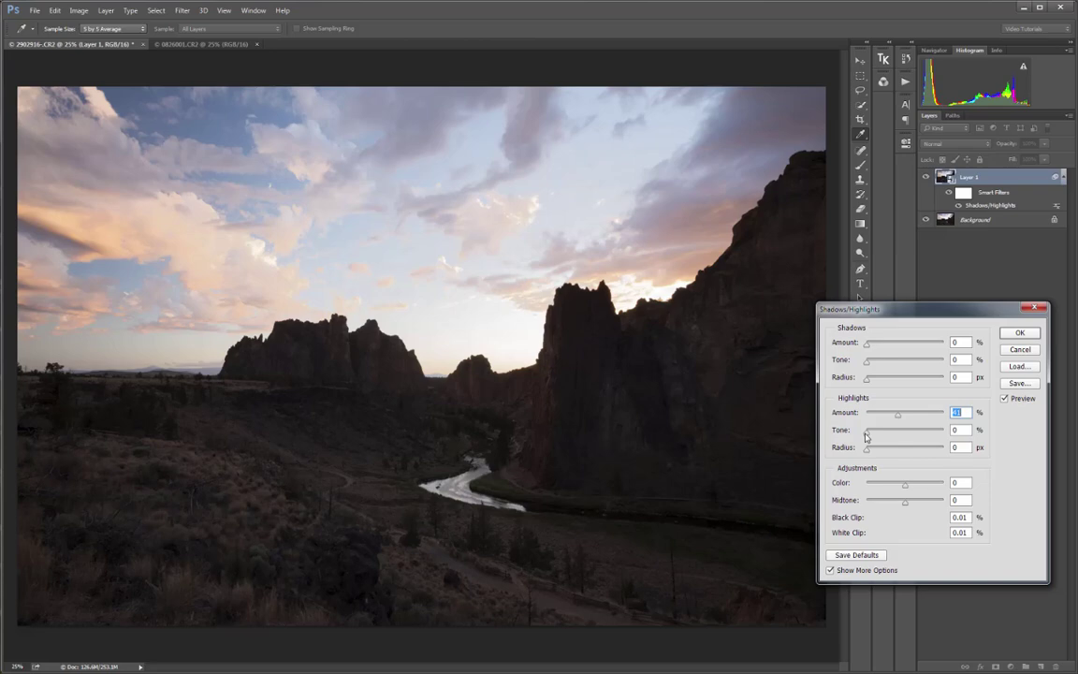
{"action": "left_click_drag", "start_coordinate": [865, 435], "coordinate": [899, 438]}
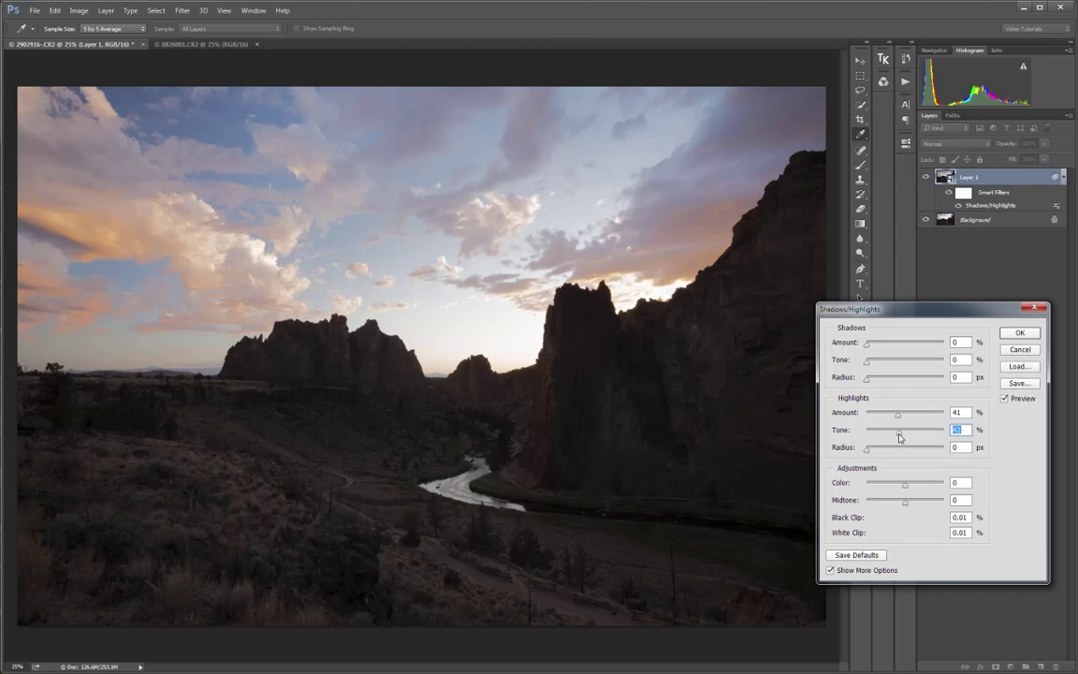
{"action": "left_click_drag", "start_coordinate": [897, 415], "coordinate": [895, 423]}
{"action": "left_click", "coordinate": [873, 453]}
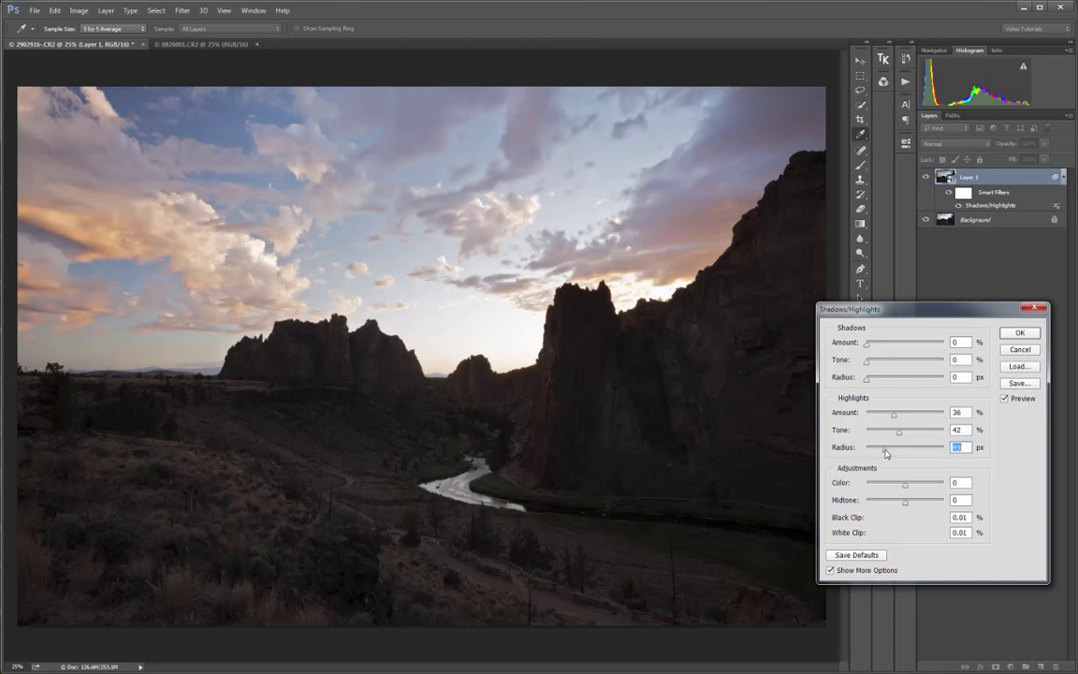
{"action": "left_click_drag", "start_coordinate": [873, 453], "coordinate": [920, 459]}
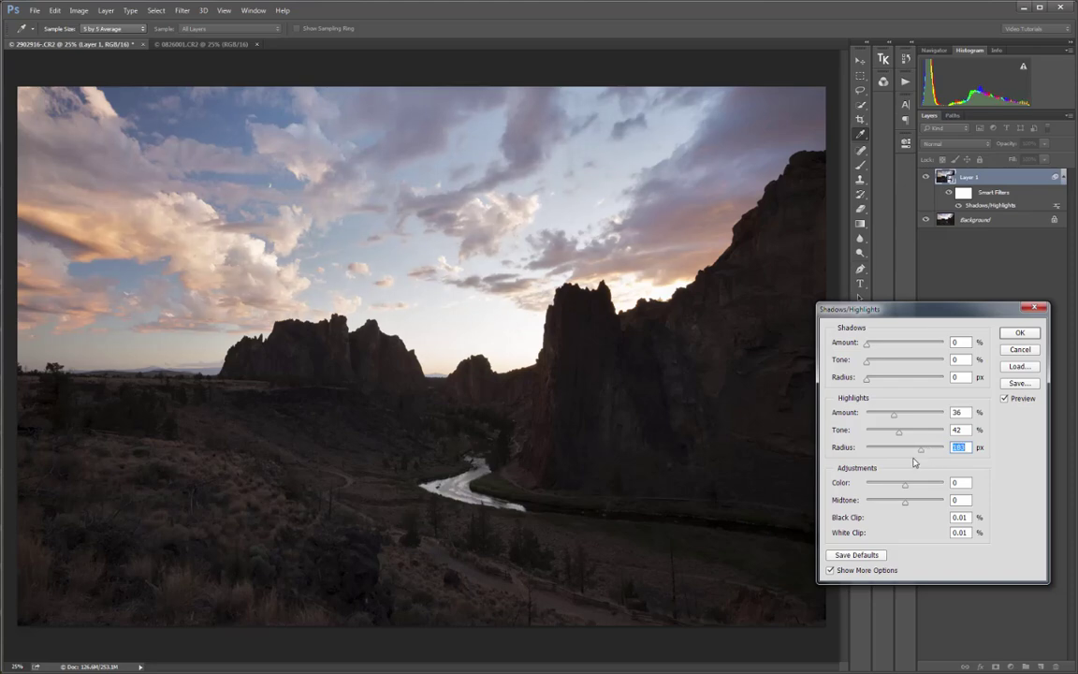
{"action": "left_click_drag", "start_coordinate": [916, 452], "coordinate": [919, 453]}
Set Shadows Amount to 31%, Tone to 12% and widen Shadows Radius well past 35 px.
{"action": "left_click_drag", "start_coordinate": [866, 343], "coordinate": [867, 368]}
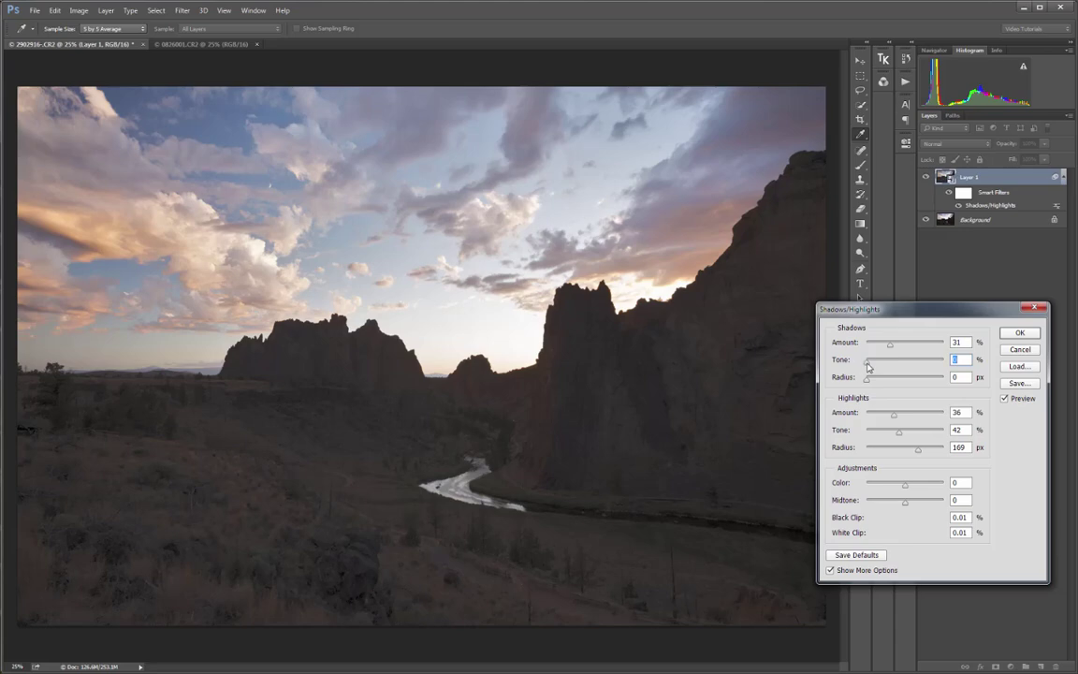
{"action": "mouse_move", "coordinate": [869, 366]}
{"action": "left_mouse_down"}
{"action": "mouse_move", "coordinate": [881, 366]}
{"action": "mouse_move", "coordinate": [871, 382]}
{"action": "mouse_move", "coordinate": [881, 383]}
{"action": "left_mouse_up"}
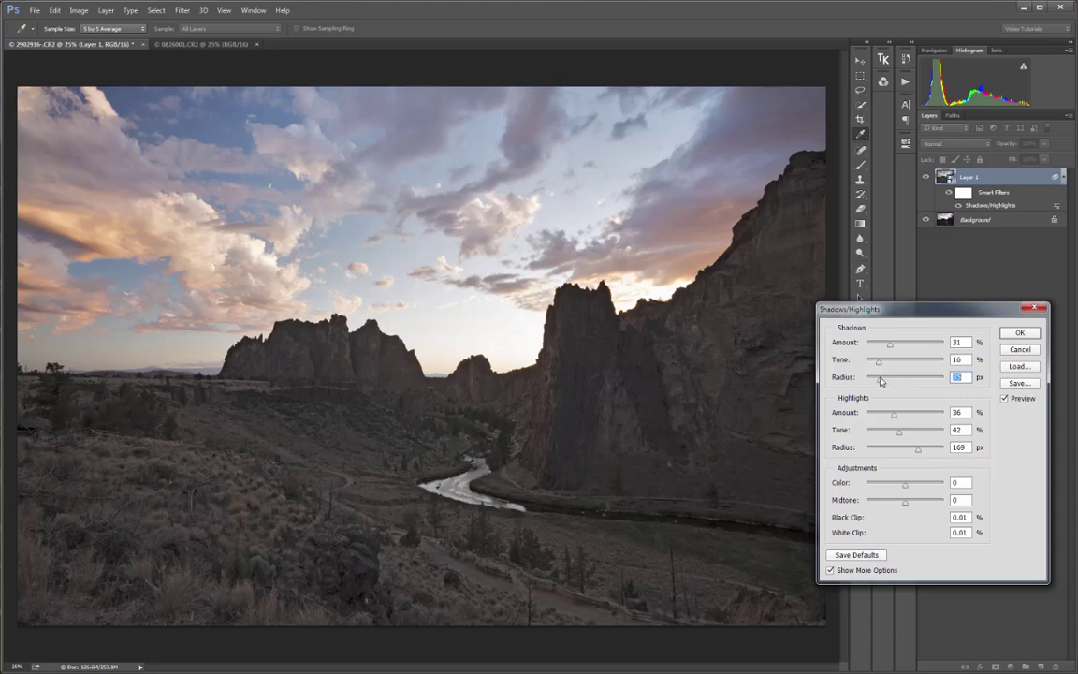
{"action": "left_click", "coordinate": [879, 366]}
{"action": "left_click_drag", "start_coordinate": [879, 366], "coordinate": [877, 367]}
{"action": "left_click", "coordinate": [890, 346]}
{"action": "left_click_drag", "start_coordinate": [880, 378], "coordinate": [933, 389]}
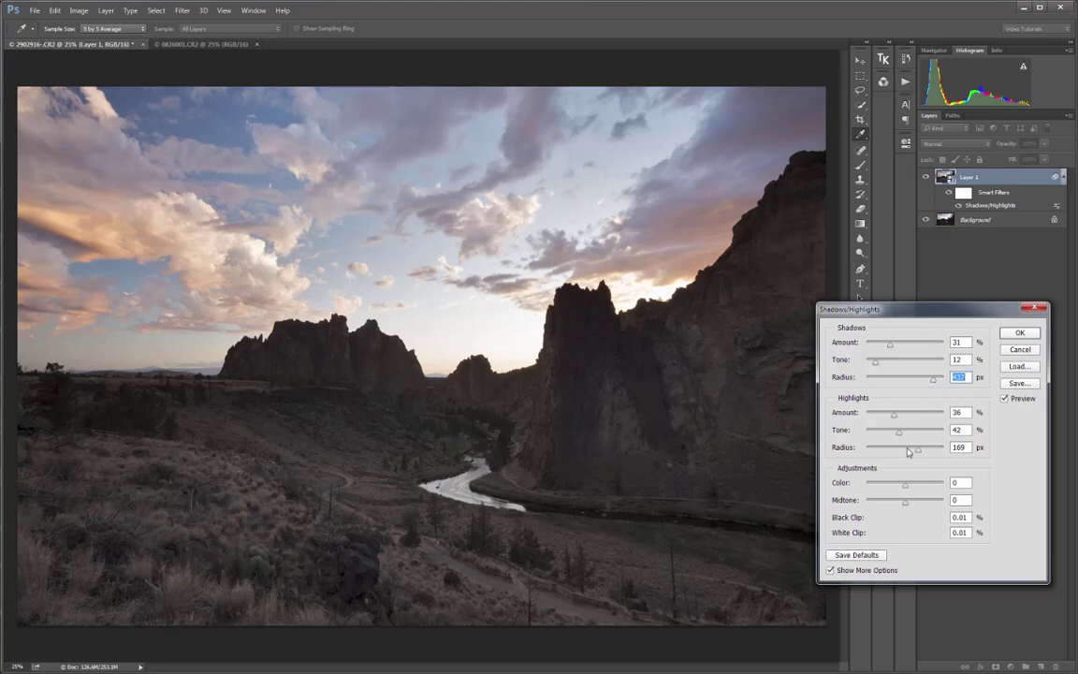
Raise Color to +31 and pull Midtone to a negative value.
{"action": "mouse_move", "coordinate": [903, 486]}
{"action": "left_mouse_down"}
{"action": "mouse_move", "coordinate": [927, 493]}
{"action": "mouse_move", "coordinate": [917, 494]}
{"action": "left_mouse_up"}
{"action": "left_click_drag", "start_coordinate": [906, 506], "coordinate": [894, 508]}
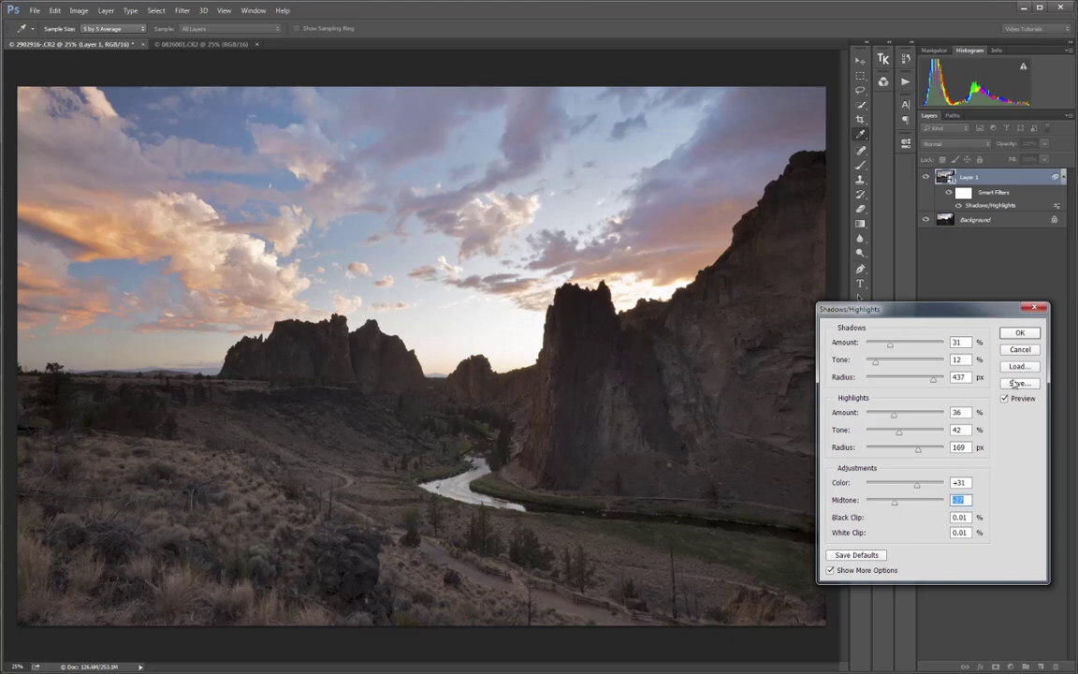
Commit the Shadows/Highlights filter and toggle Layer 1 off and on three times to compare.
{"action": "left_click", "coordinate": [1019, 333]}
{"action": "key", "text": "g"}
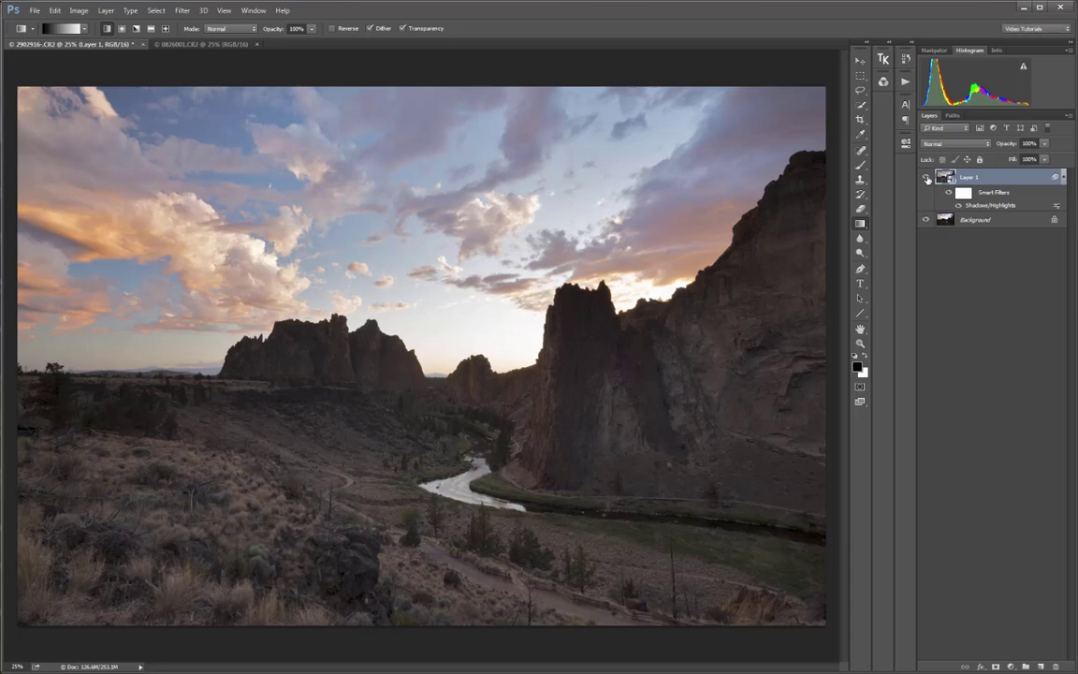
{"action": "left_click", "coordinate": [926, 178]}
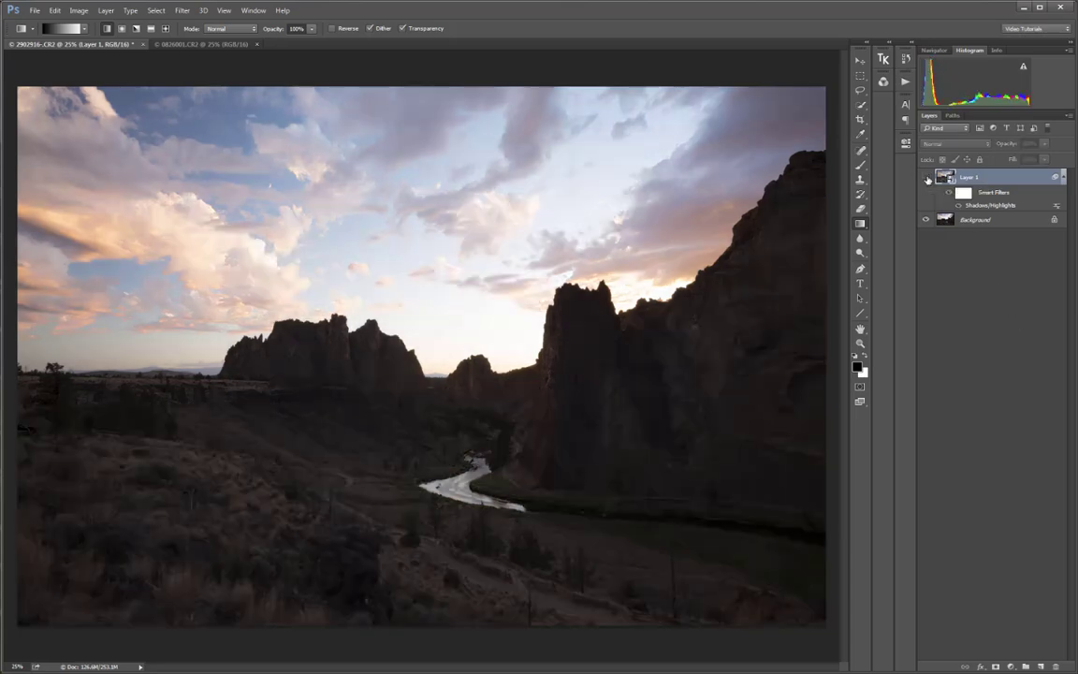
{"action": "left_click", "coordinate": [927, 179]}
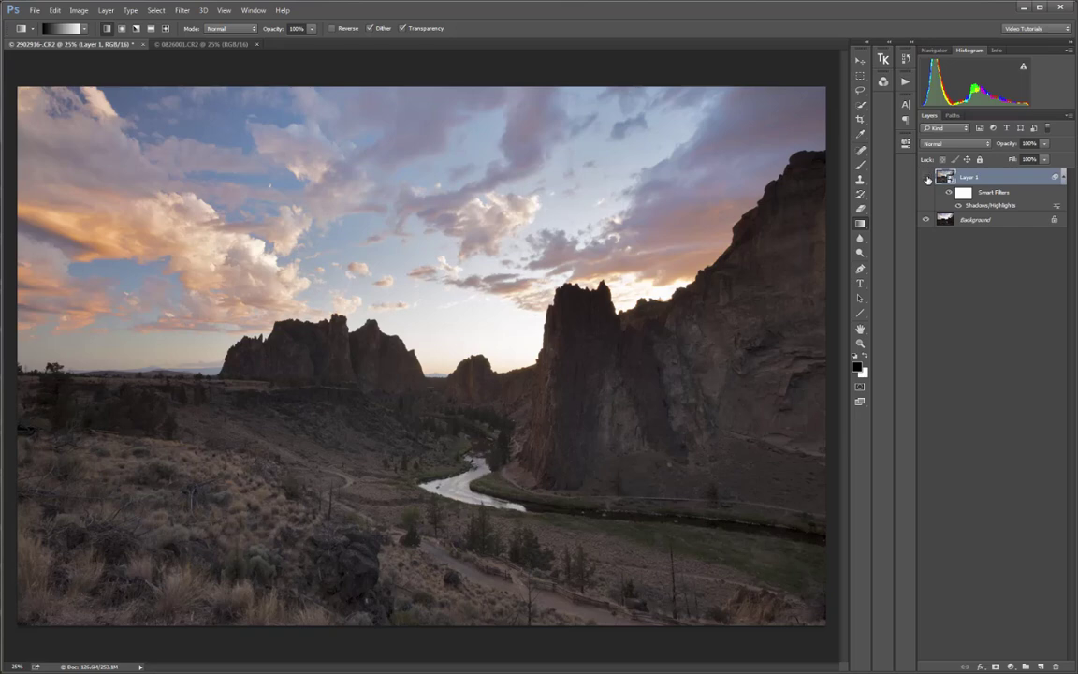
{"action": "left_click", "coordinate": [926, 178]}
{"action": "left_click", "coordinate": [926, 179]}
{"action": "left_click", "coordinate": [926, 179]}
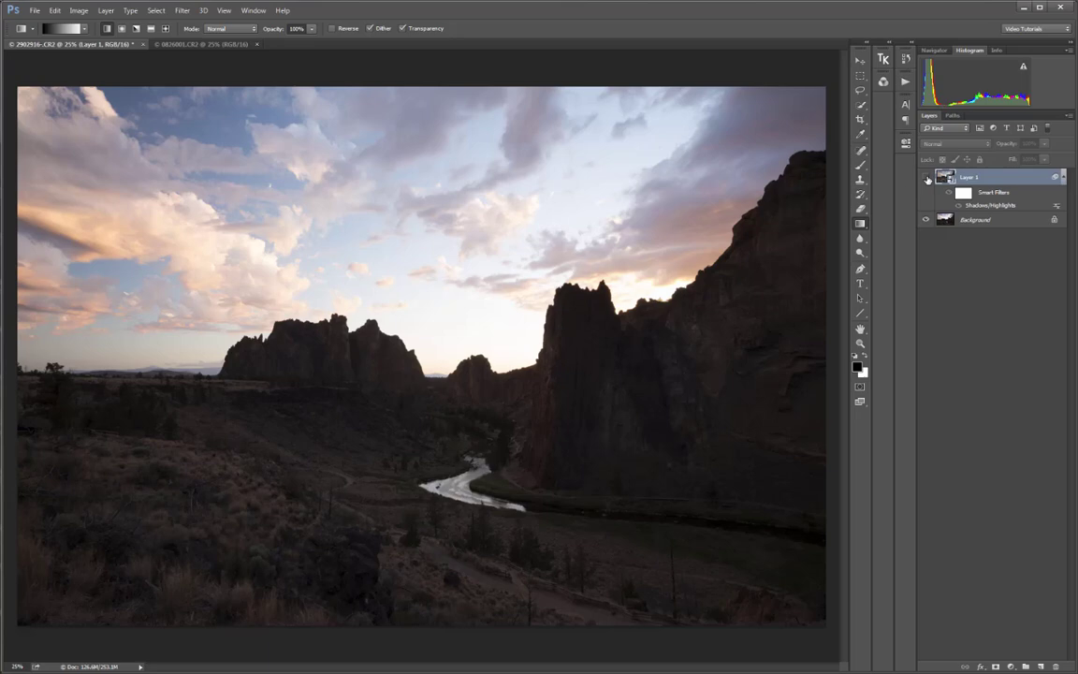
{"action": "left_click", "coordinate": [926, 179]}
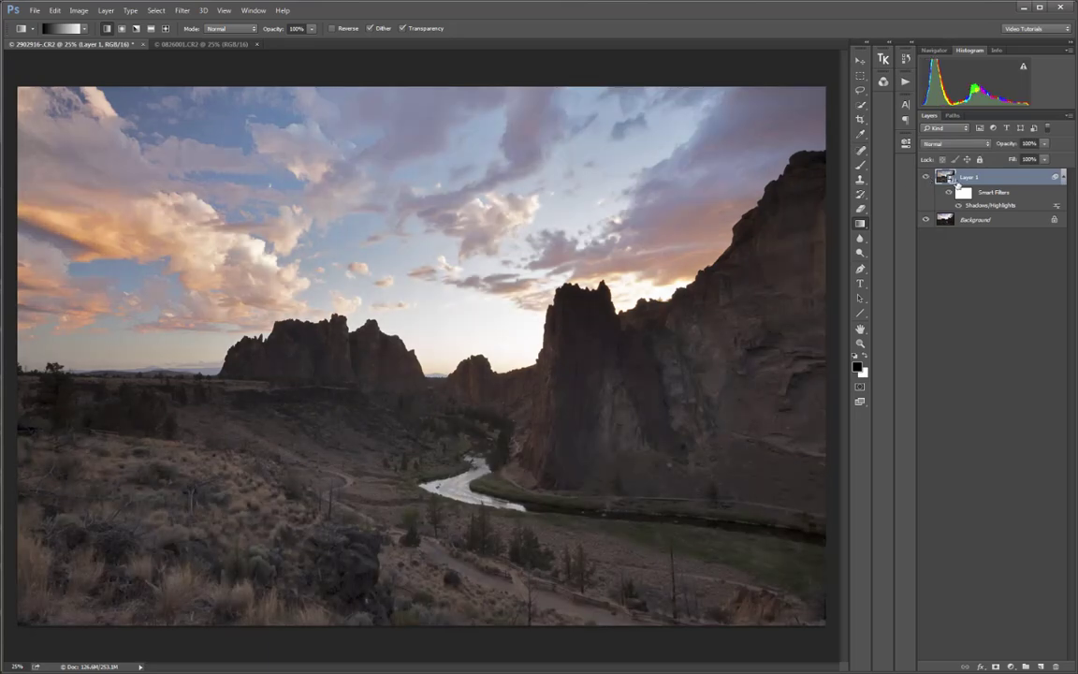
{"action": "double_click", "coordinate": [977, 211]}
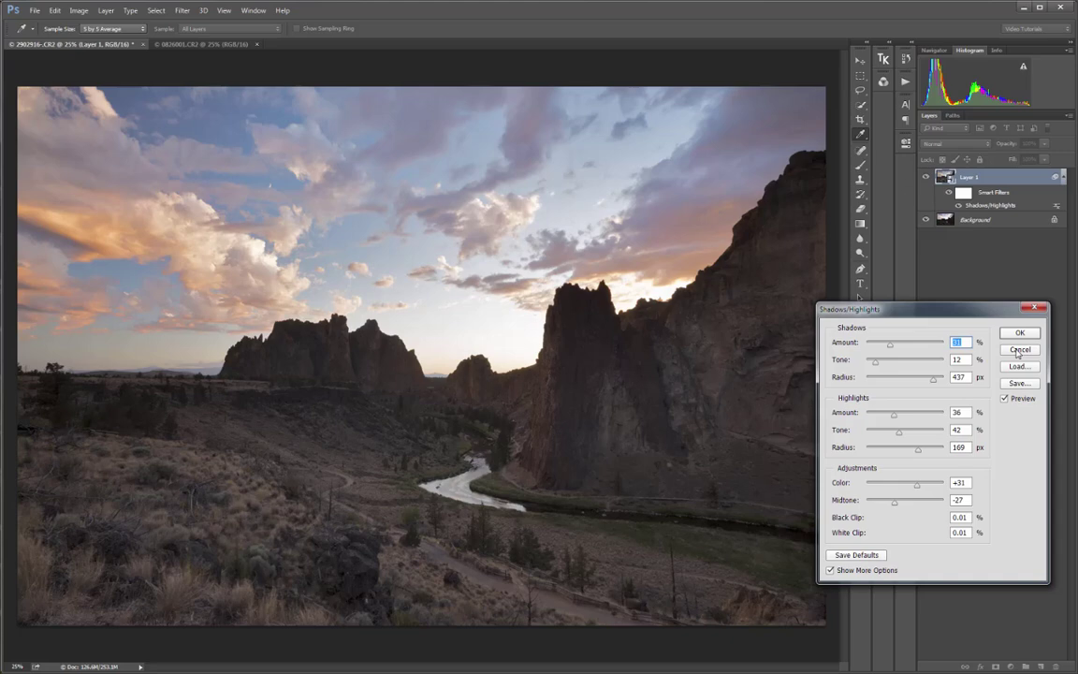
{"action": "key", "text": "Return"}
{"action": "key", "text": "g"}
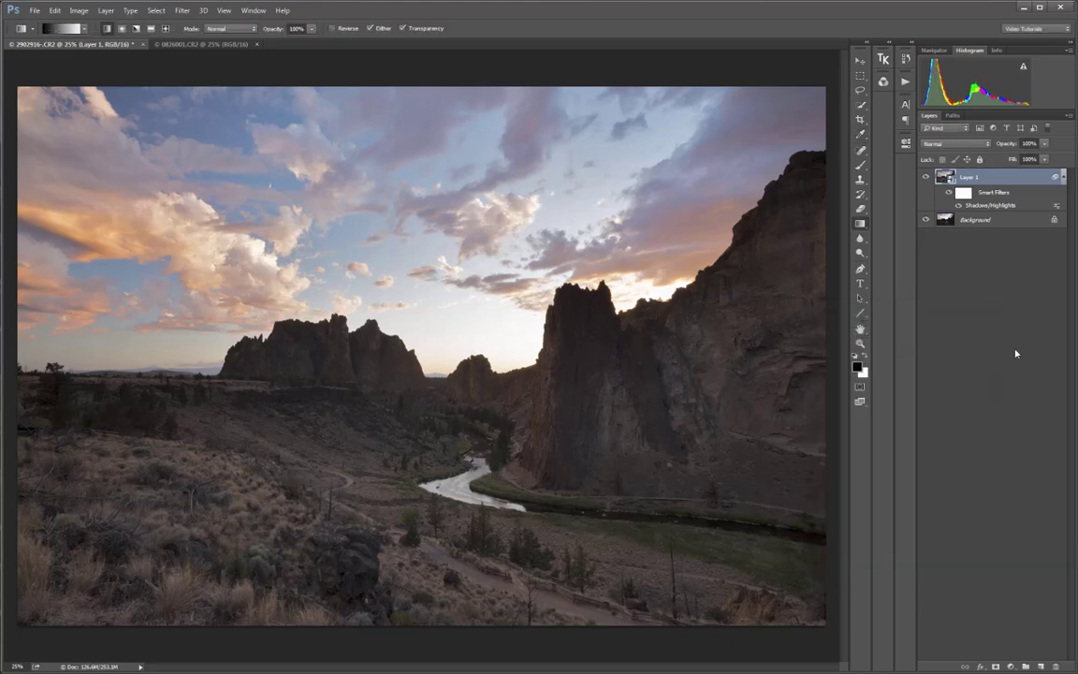
{"action": "left_click", "coordinate": [1044, 159]}
{"action": "mouse_move", "coordinate": [1044, 159]}
{"action": "left_mouse_down"}
{"action": "mouse_move", "coordinate": [1001, 162]}
{"action": "mouse_move", "coordinate": [1052, 165]}
{"action": "left_mouse_up"}
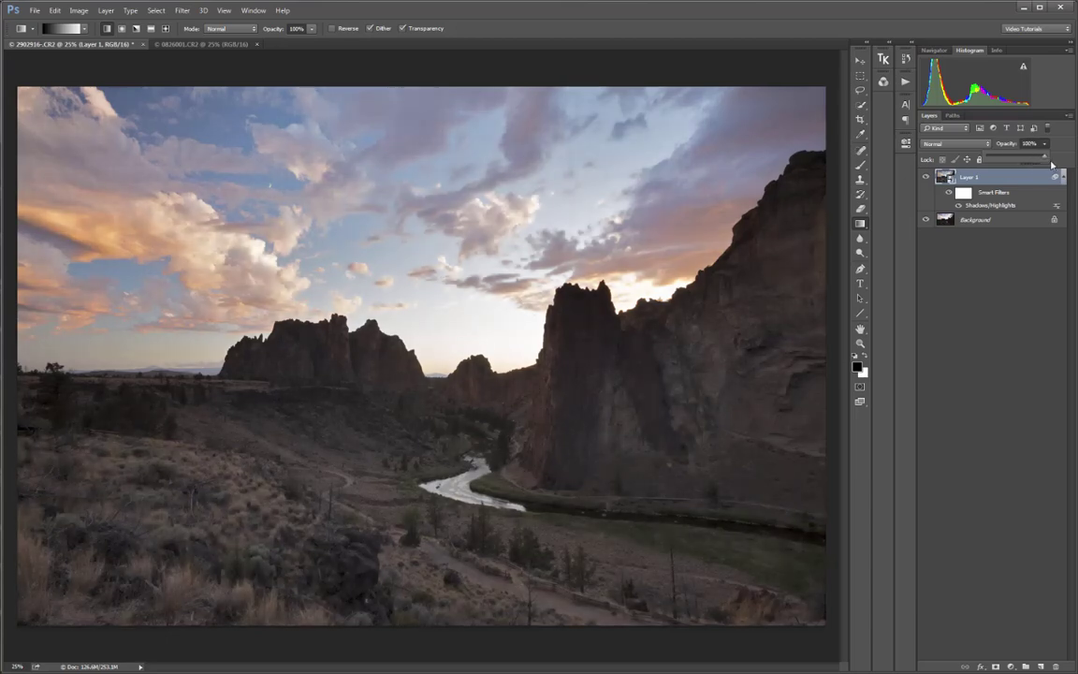
Add a white layer mask to Layer 1 and switch to the 0826001.CR2 shoreline document.
{"action": "left_click", "coordinate": [997, 665]}
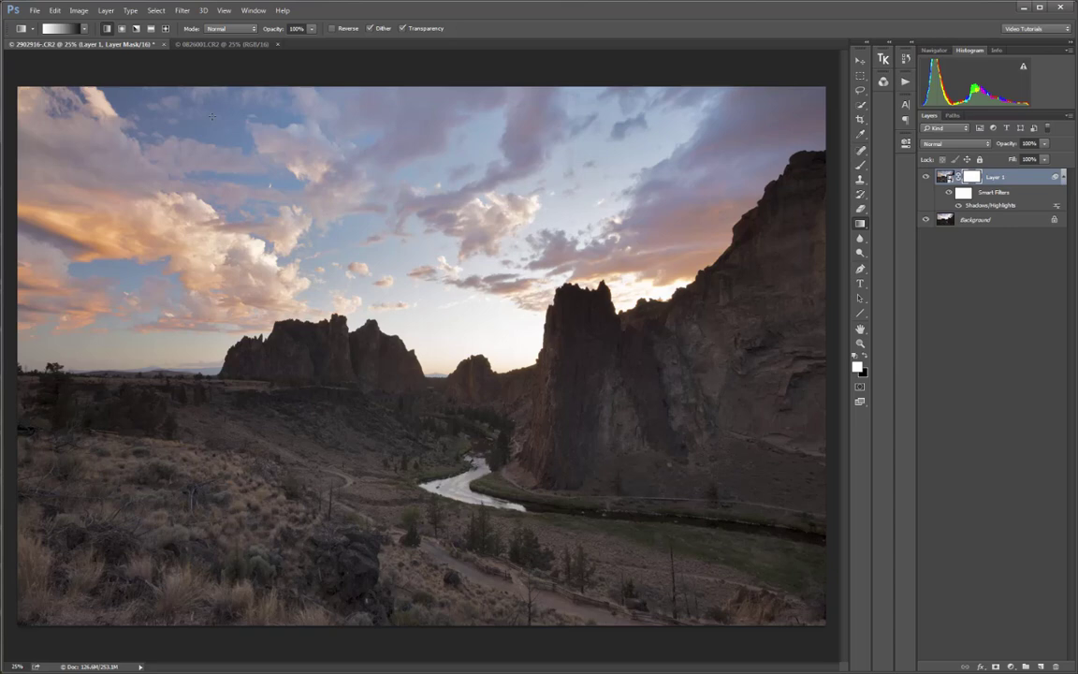
{"action": "left_click", "coordinate": [199, 46]}
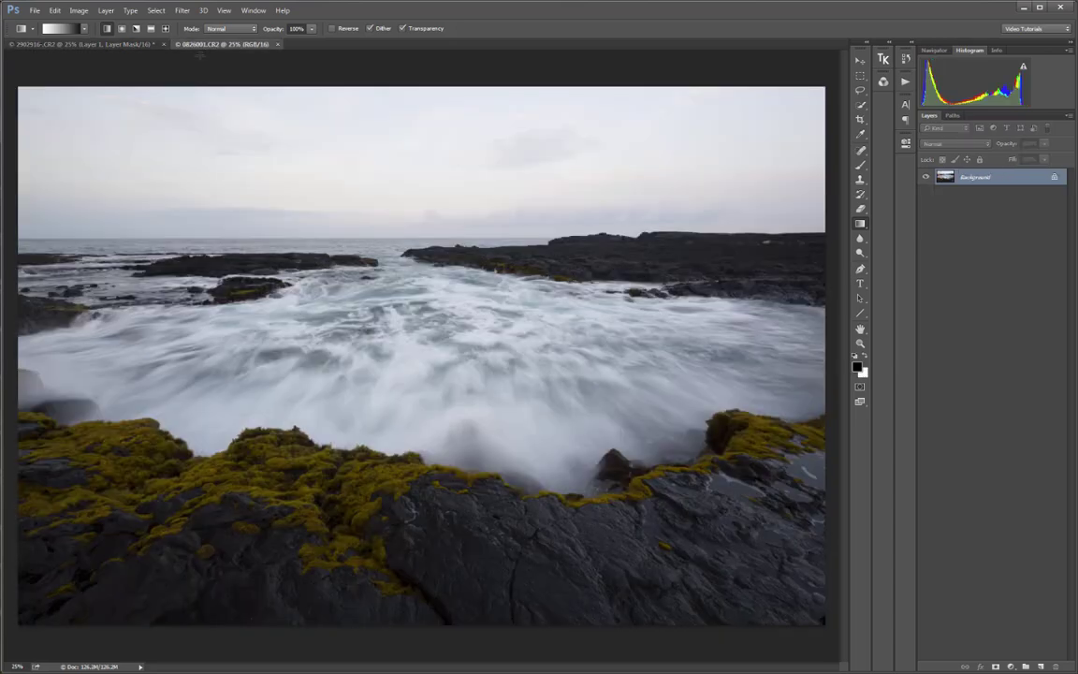